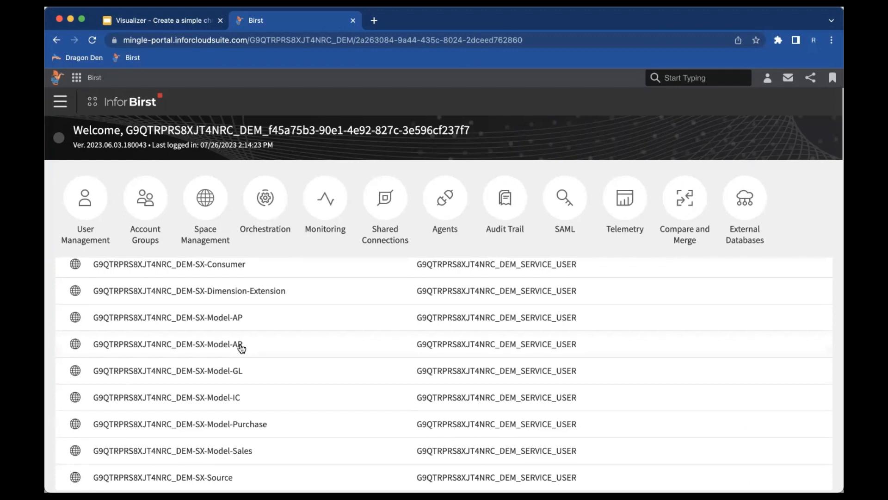
Open ADG_Basic_Demo_Space in Visualizer and start a column chart in Guided Mode.
{"action": "scroll", "coordinate": [241, 348], "scroll_direction": "up", "scroll_amount": 5}
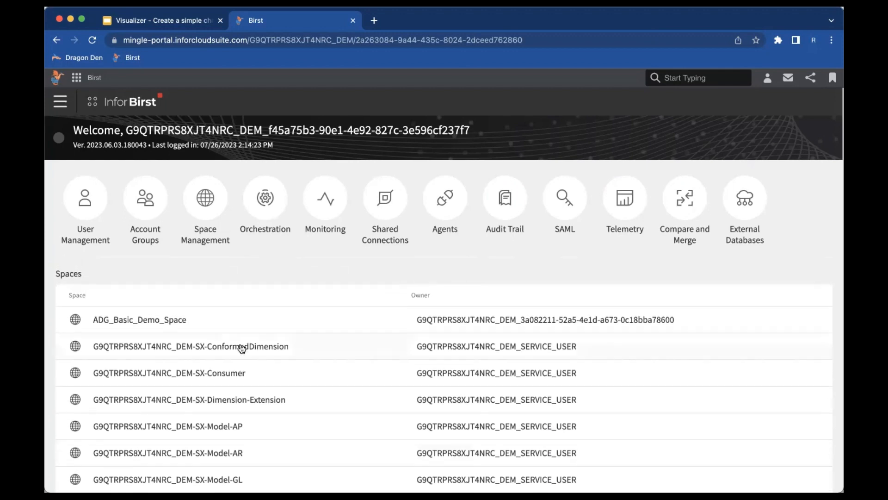
{"action": "left_click", "coordinate": [149, 320]}
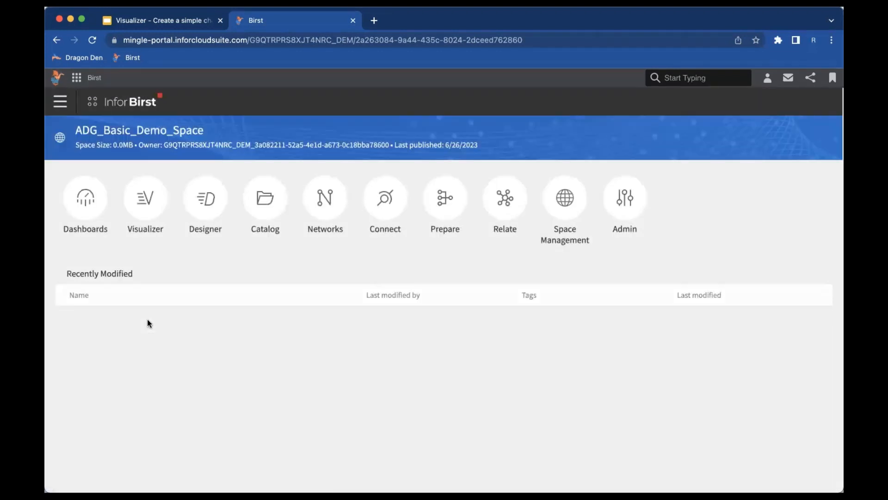
{"action": "left_click", "coordinate": [149, 205]}
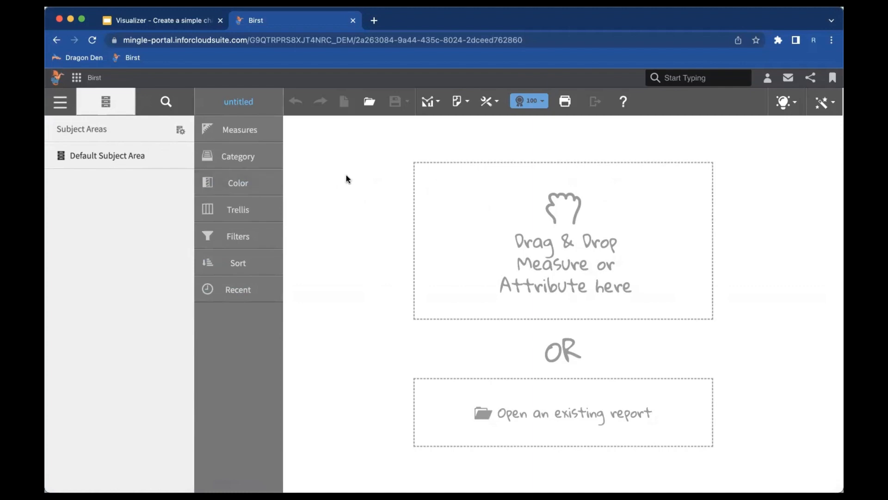
{"action": "left_click", "coordinate": [827, 105]}
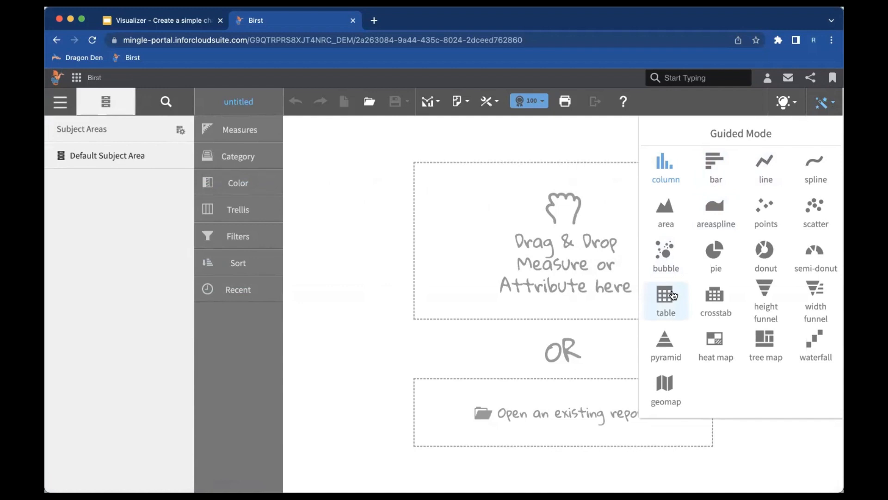
{"action": "left_click", "coordinate": [670, 173]}
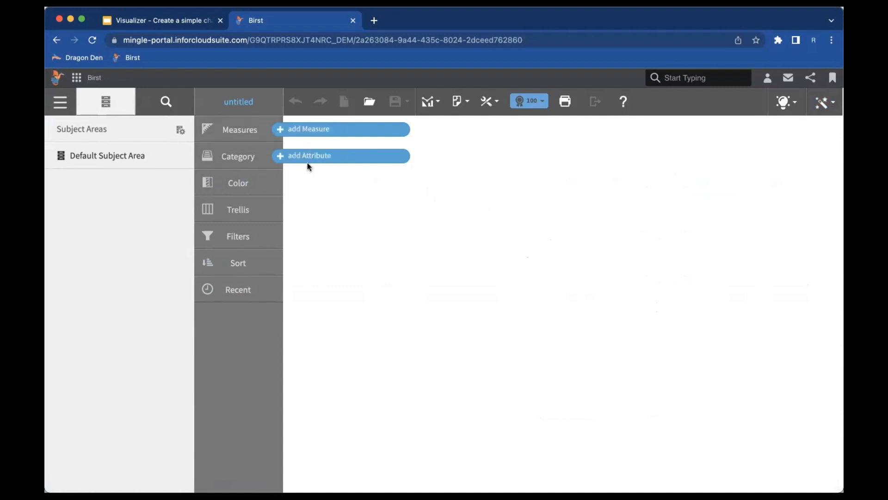
Add the qtyship measure from the Default Subject Area to the chart's measures.
{"action": "left_click", "coordinate": [105, 157]}
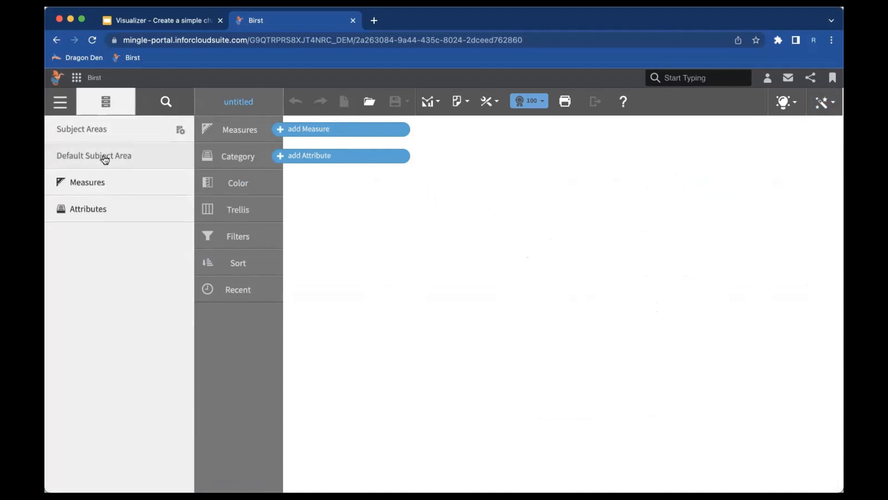
{"action": "left_click", "coordinate": [94, 181]}
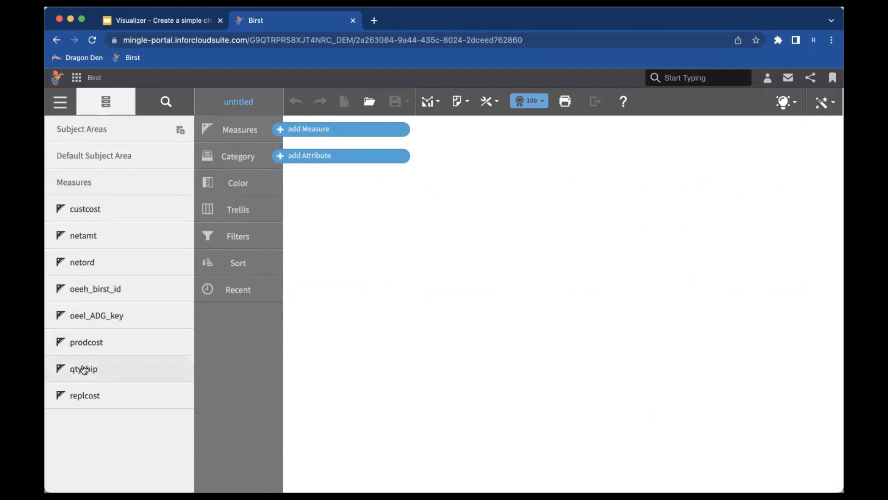
{"action": "left_click_drag", "start_coordinate": [83, 369], "coordinate": [240, 130]}
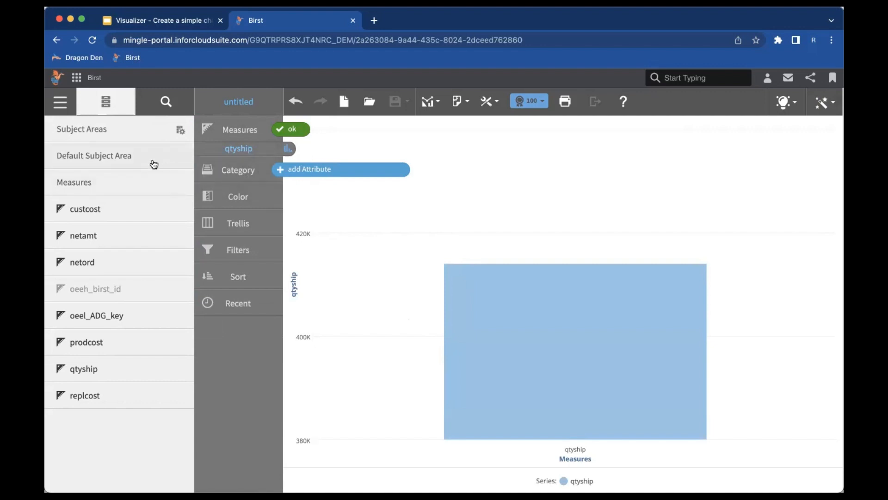
Add the Year/Month time attribute from the Default Subject Area as the chart's category.
{"action": "left_click", "coordinate": [119, 157]}
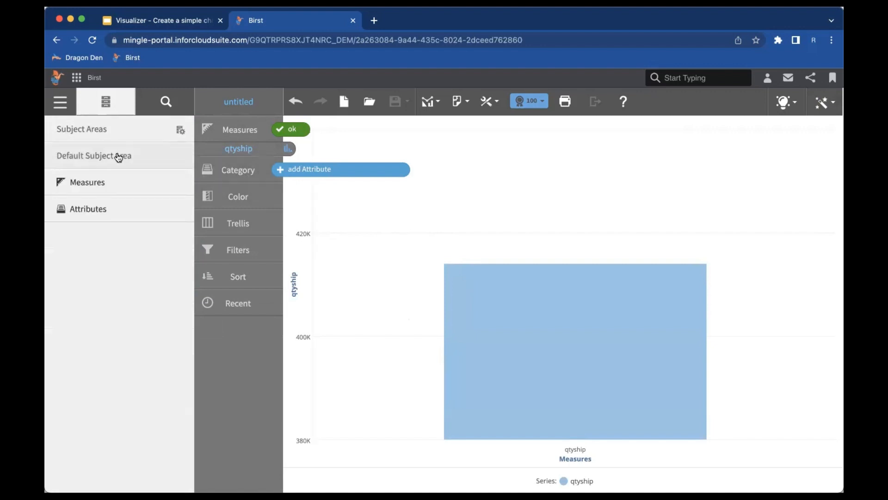
{"action": "left_click", "coordinate": [98, 209]}
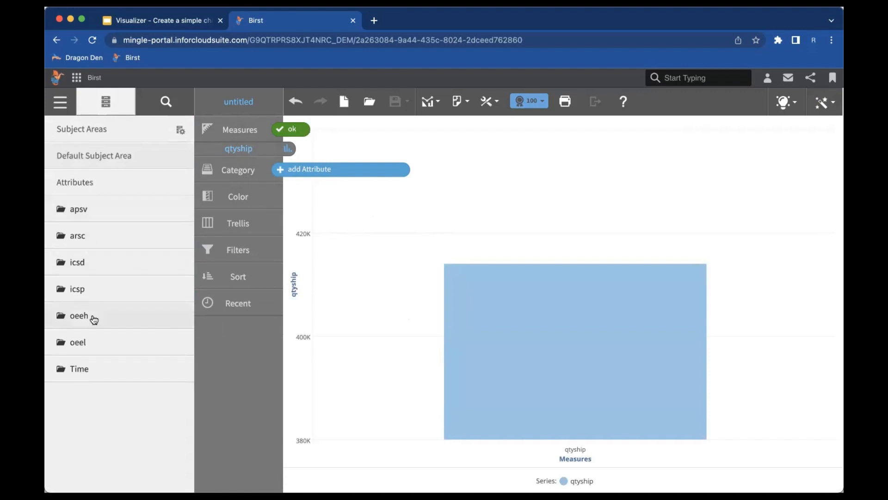
{"action": "left_click", "coordinate": [82, 370]}
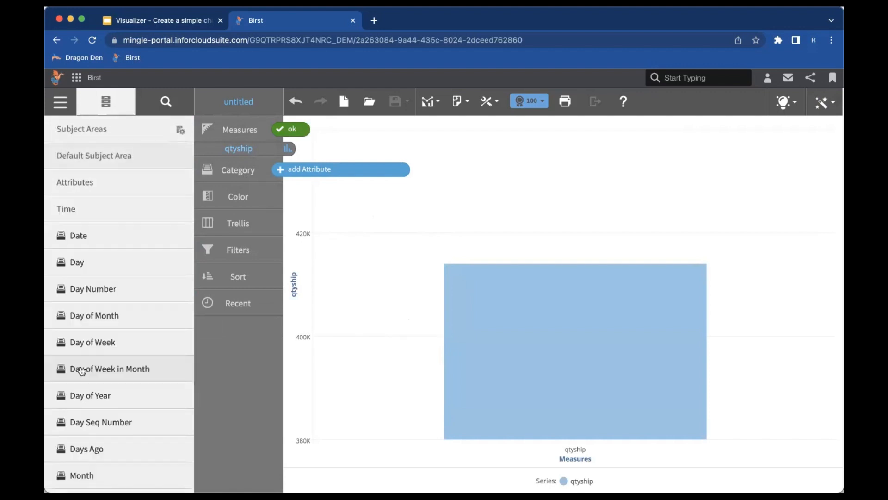
{"action": "scroll", "coordinate": [105, 328], "scroll_direction": "down", "scroll_amount": 10}
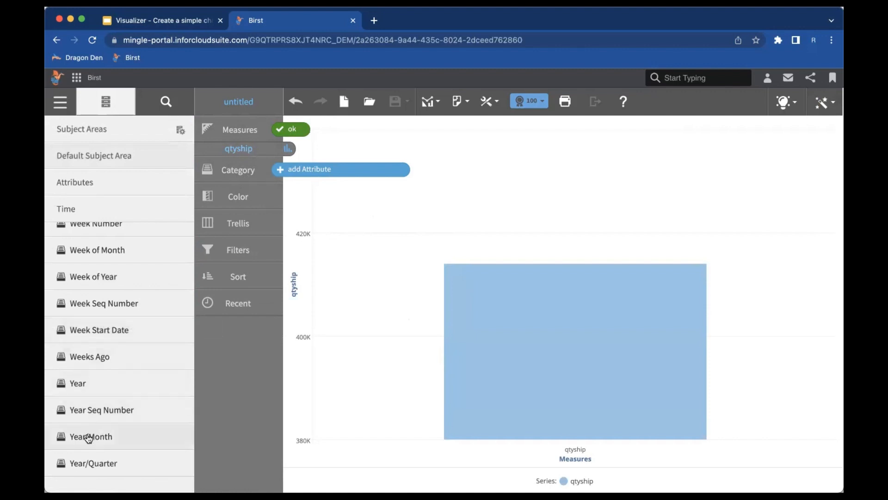
{"action": "left_click_drag", "start_coordinate": [88, 439], "coordinate": [226, 181]}
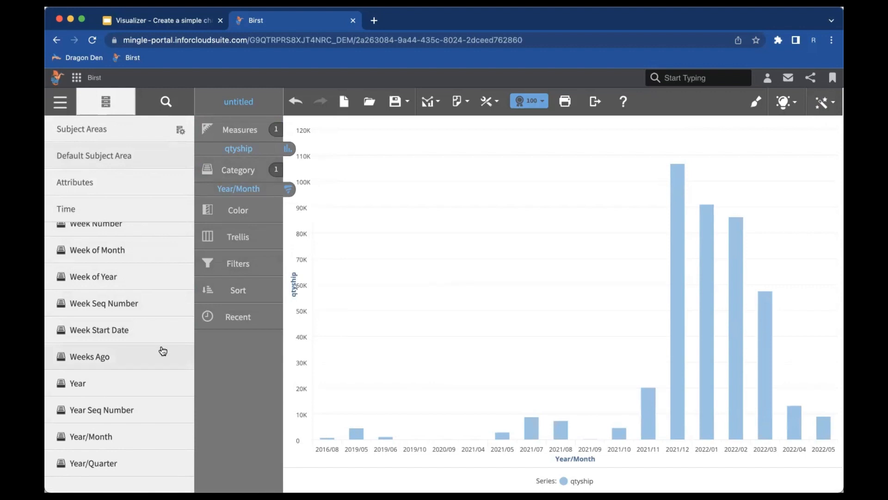
Color the columns by Year/Month and filter the chart to Year/Month greater than or equal to 2021/01.
{"action": "double_click", "coordinate": [98, 438]}
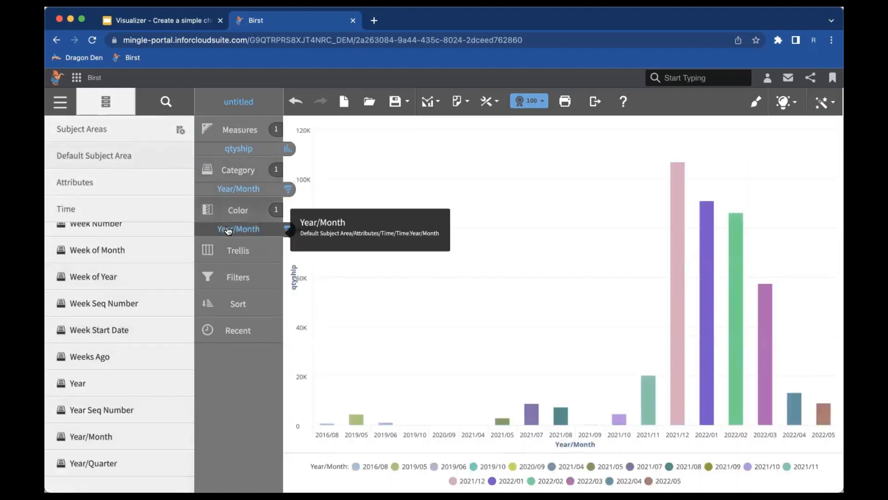
{"action": "left_click_drag", "start_coordinate": [228, 230], "coordinate": [230, 275]}
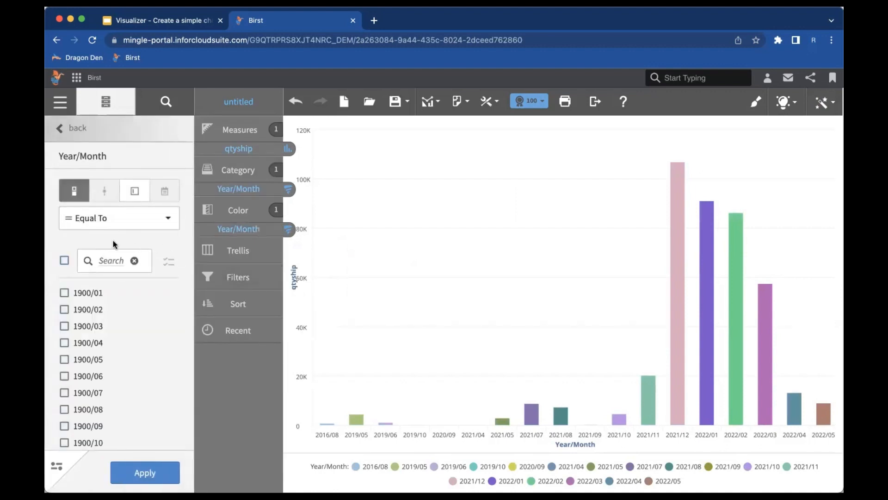
{"action": "left_click", "coordinate": [119, 223]}
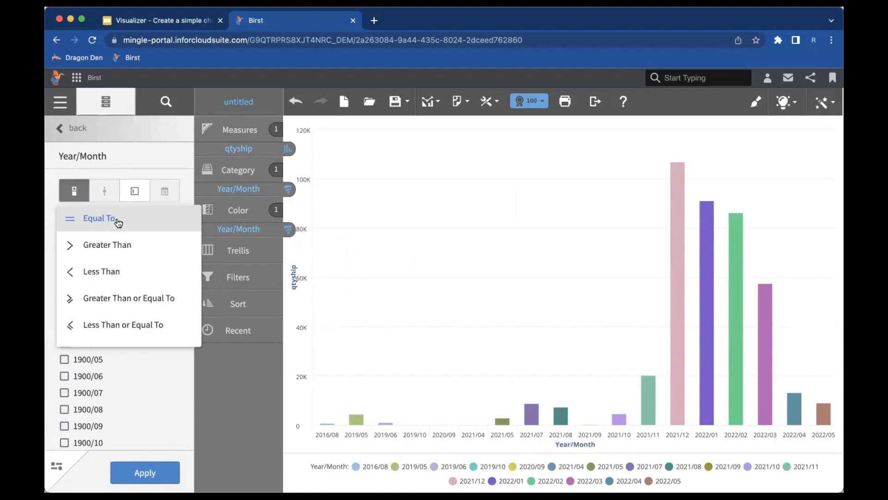
{"action": "left_click", "coordinate": [119, 298]}
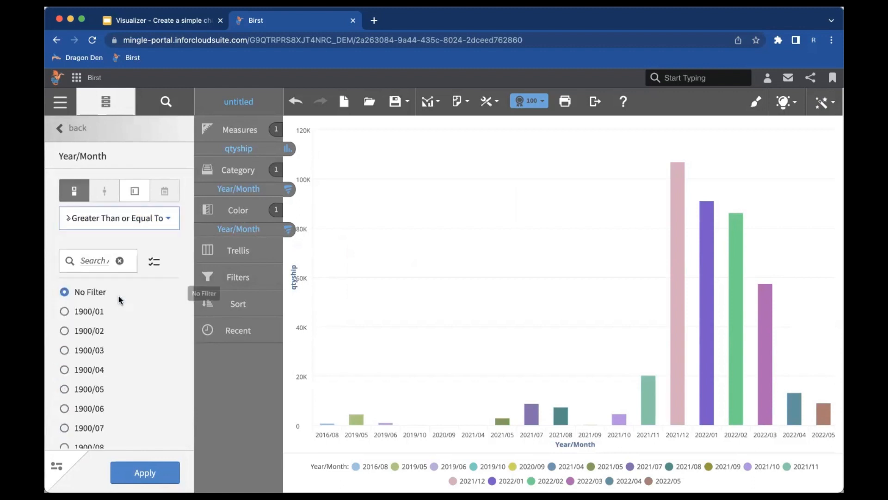
{"action": "left_click", "coordinate": [87, 262]}
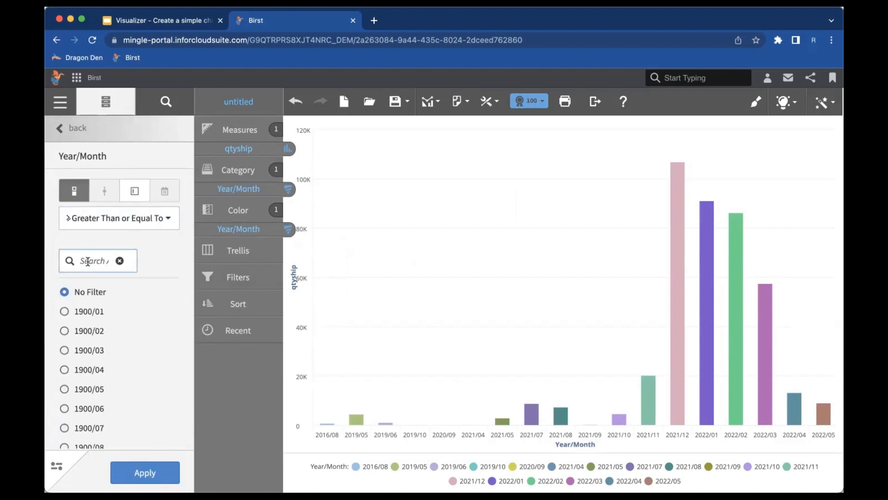
{"action": "type", "text": "2021"}
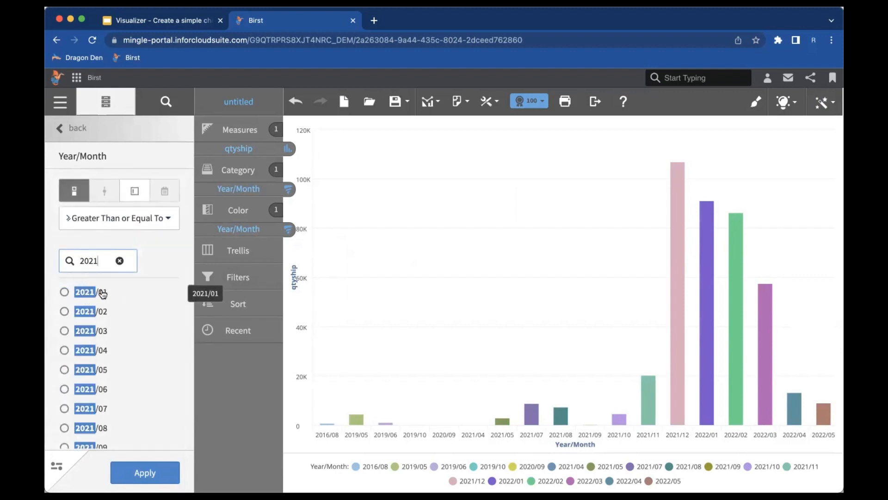
{"action": "left_click", "coordinate": [64, 292]}
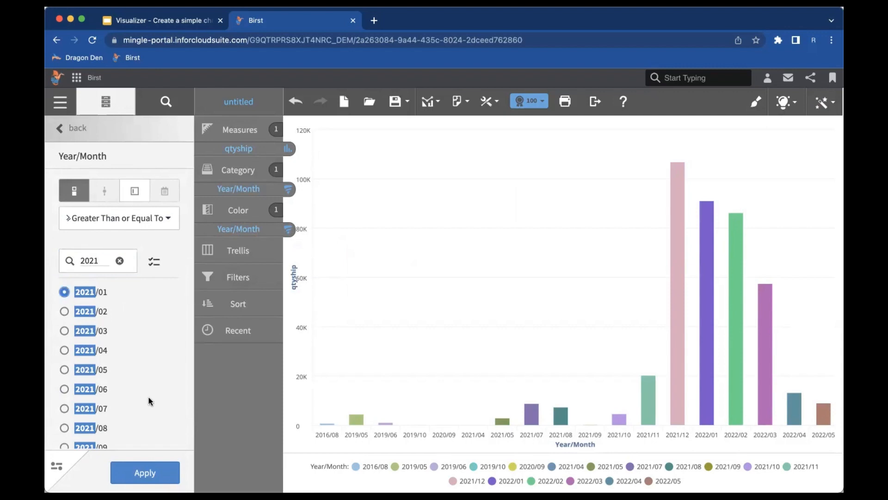
{"action": "left_click", "coordinate": [147, 472]}
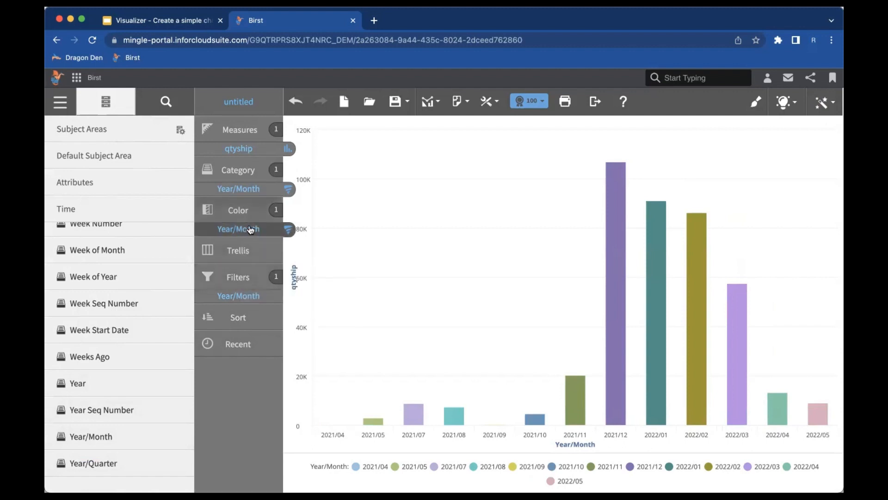
Remove Year/Month from the chart's color grouping and sort the columns by qtyship in descending order.
{"action": "left_click_drag", "start_coordinate": [250, 230], "coordinate": [127, 213]}
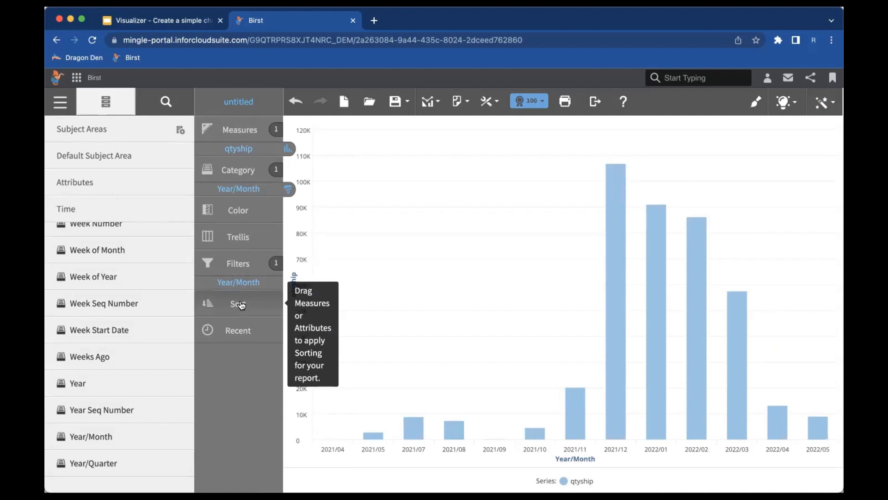
{"action": "left_click", "coordinate": [102, 160]}
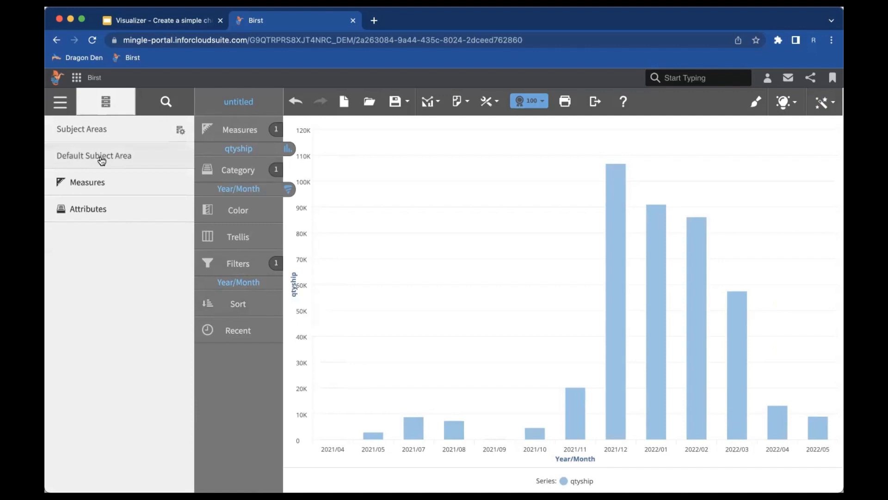
{"action": "left_click", "coordinate": [92, 185]}
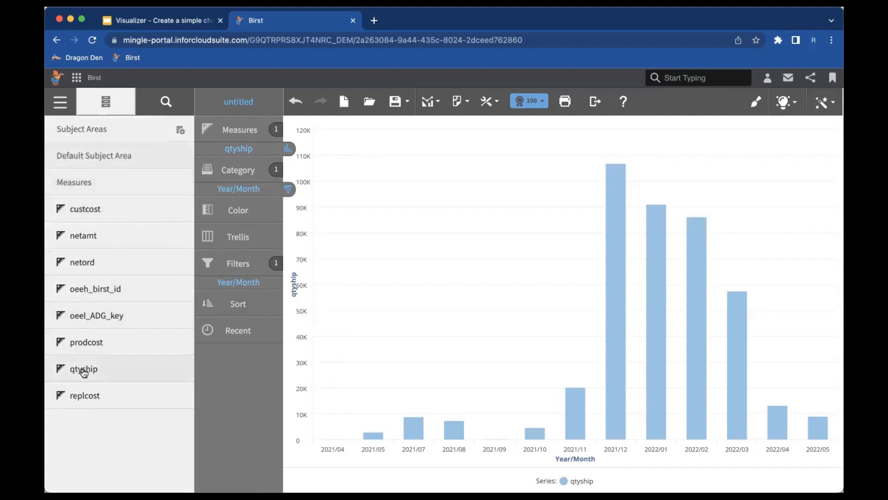
{"action": "left_click_drag", "start_coordinate": [83, 372], "coordinate": [210, 301]}
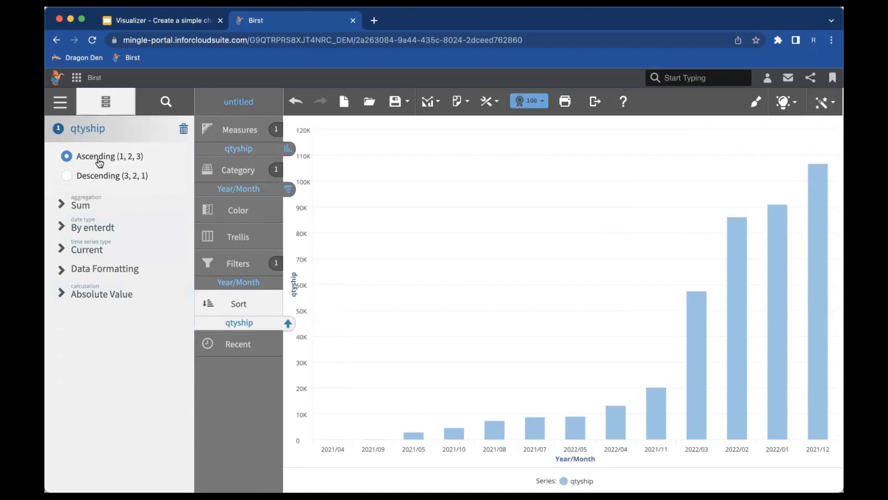
{"action": "left_click", "coordinate": [67, 177]}
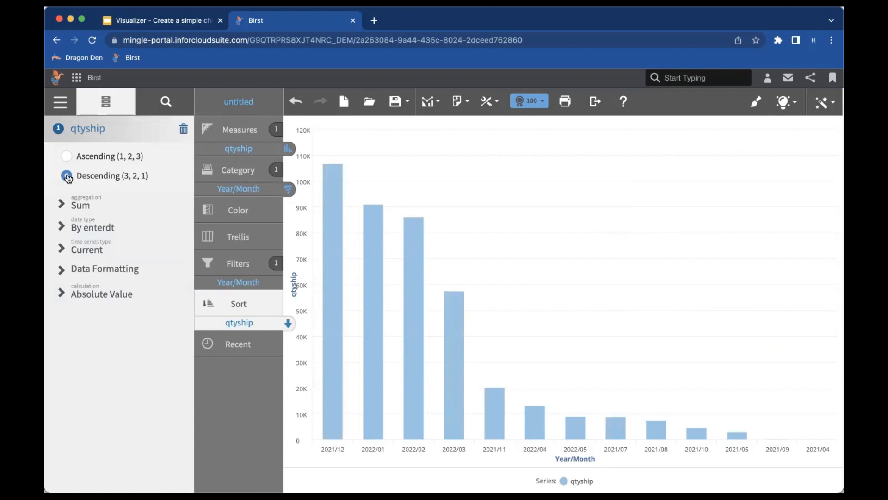
Save the report as a new file named Qty Shipped by Time in the private folder of the report catalog.
{"action": "left_click", "coordinate": [409, 105]}
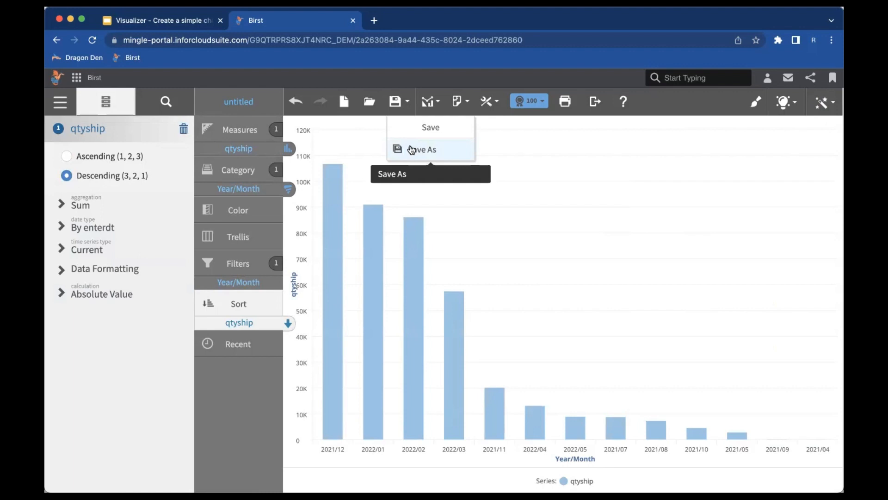
{"action": "left_click", "coordinate": [411, 149]}
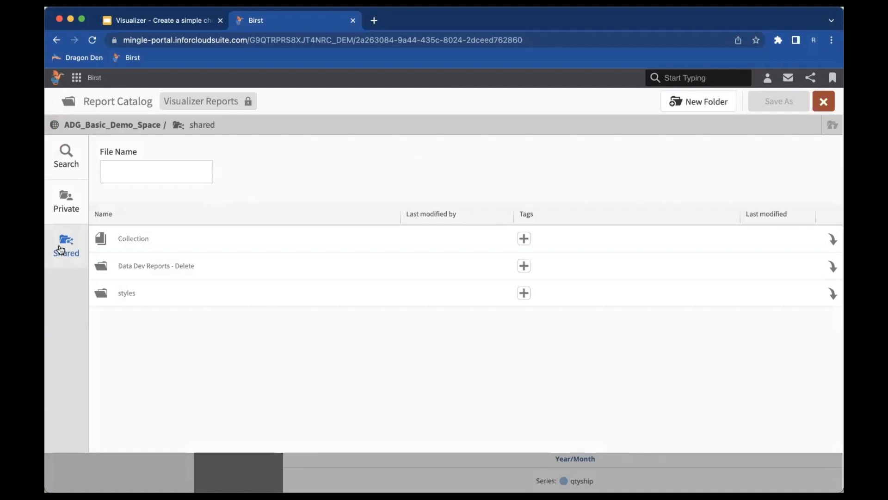
{"action": "left_click", "coordinate": [68, 208]}
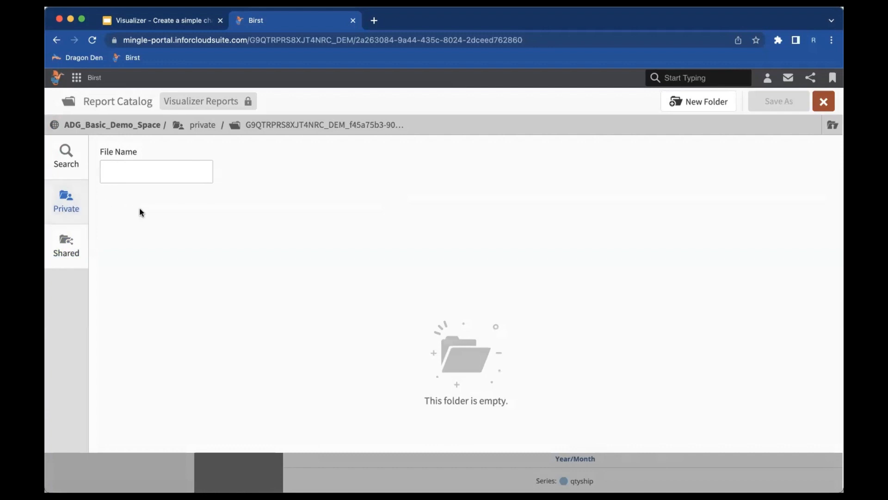
{"action": "left_click", "coordinate": [77, 246]}
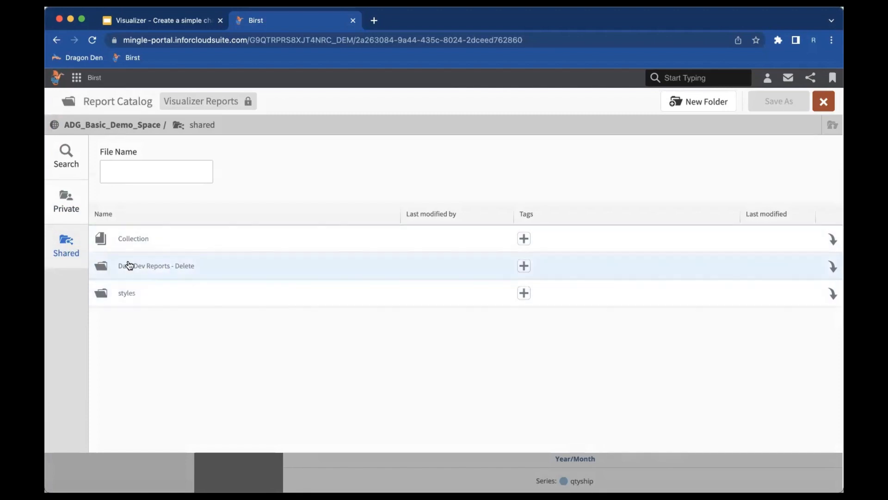
{"action": "left_click", "coordinate": [68, 211]}
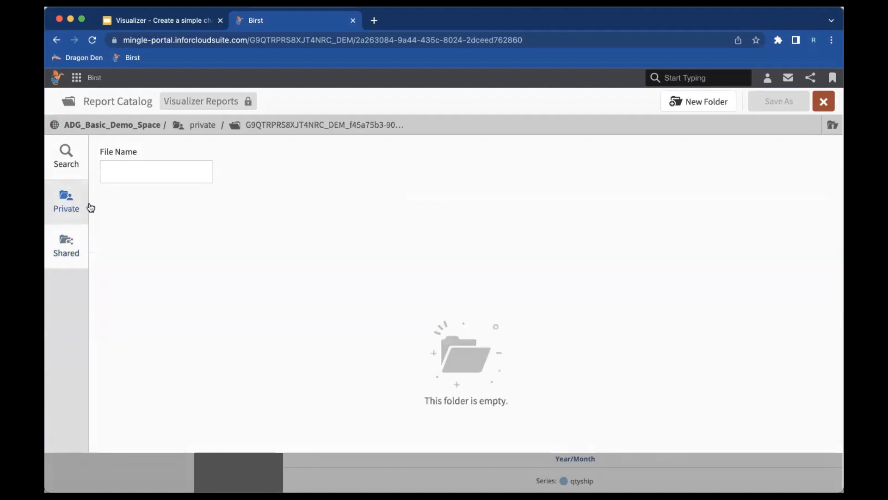
{"action": "left_click", "coordinate": [129, 173]}
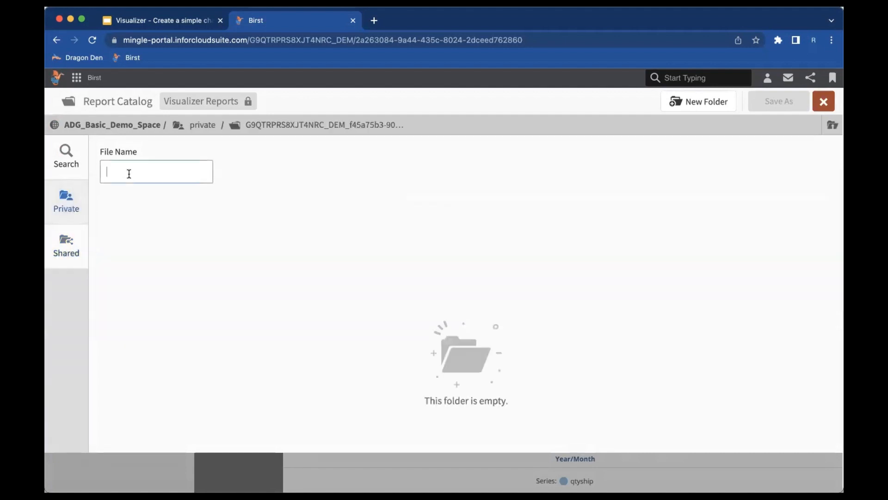
{"action": "type", "text": "Qty Shipped gby"}
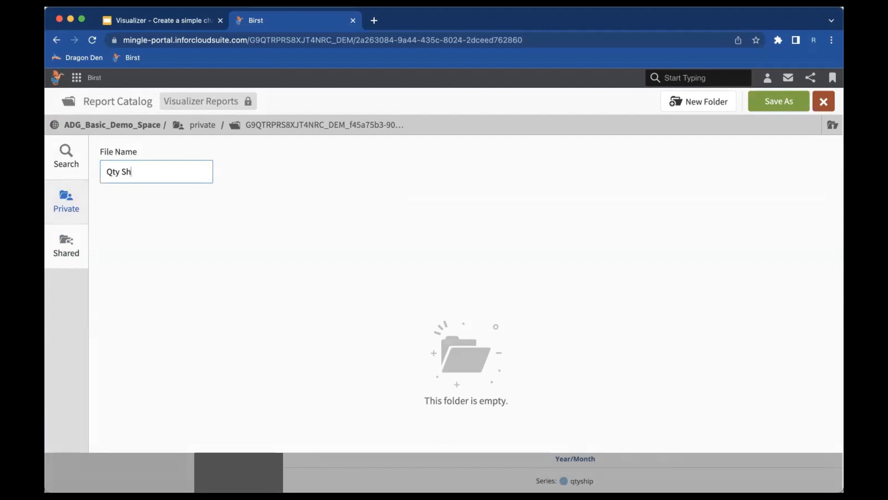
{"action": "key", "text": "BackSpace"}
{"action": "key", "text": "BackSpace"}
{"action": "key", "text": "BackSpace"}
{"action": "type", "text": "by Time"}
{"action": "left_click", "coordinate": [779, 102]}
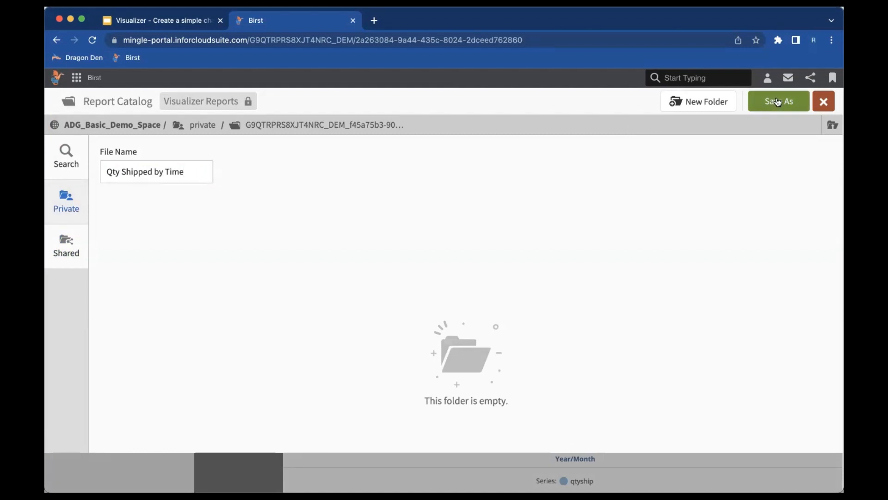